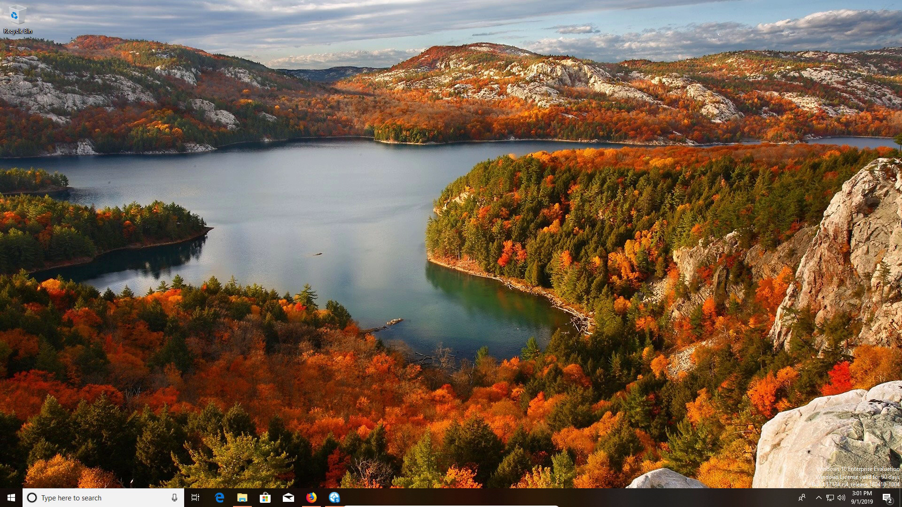
Bring up HitmanPro, then switch to the Sophos HitmanPro registration page in Firefox
click(334, 498)
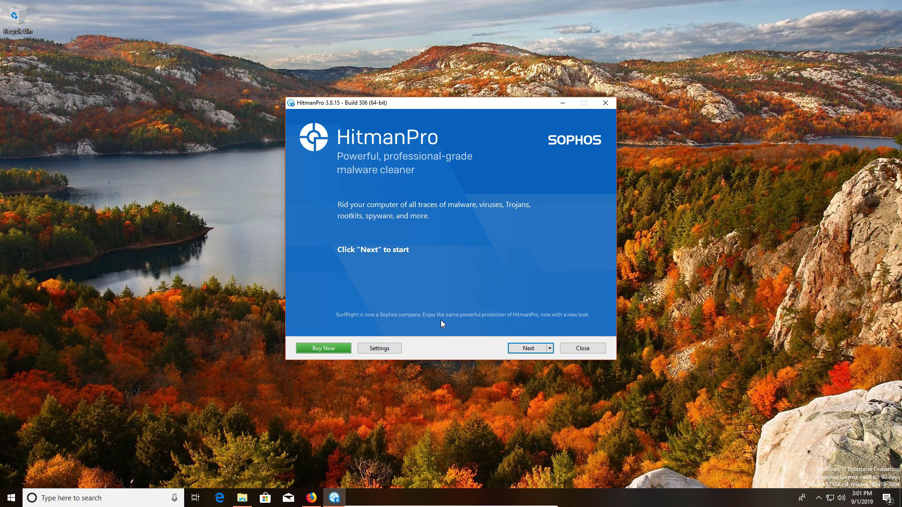
click(312, 498)
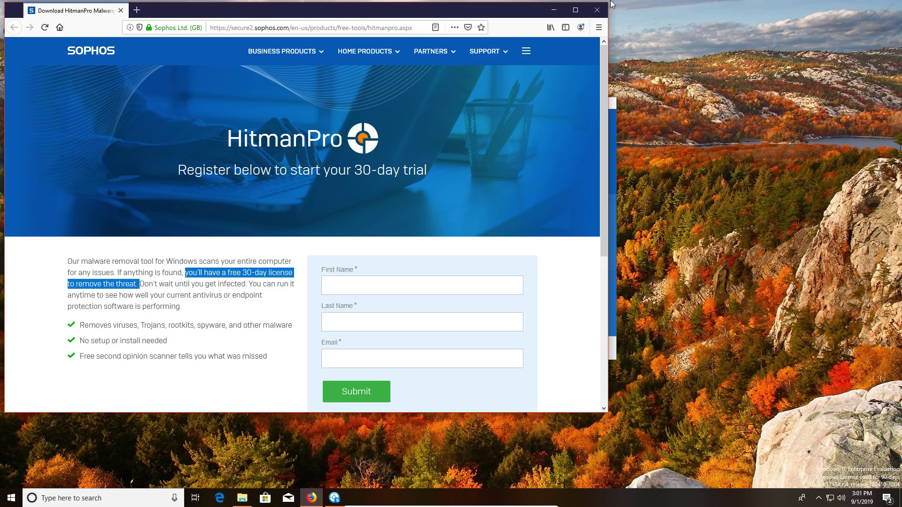
Minimize Firefox to reveal the HitmanPro 3.8.15 welcome screen
click(553, 10)
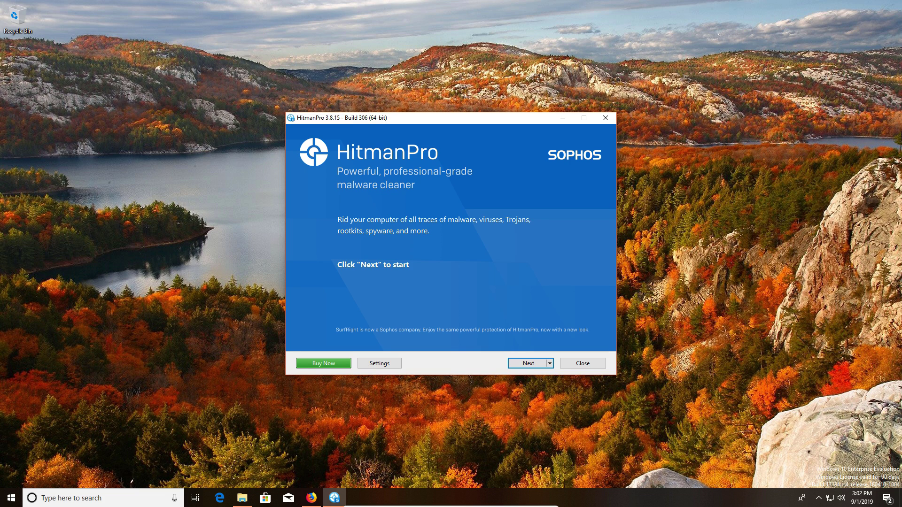
Run HitmanPro's Default scan (recommended) as a one-time scan without installing
click(549, 363)
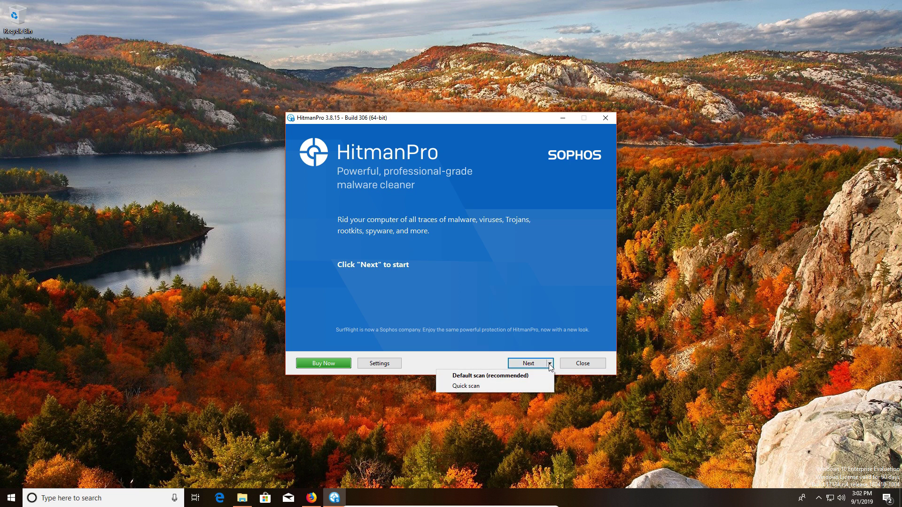
click(480, 376)
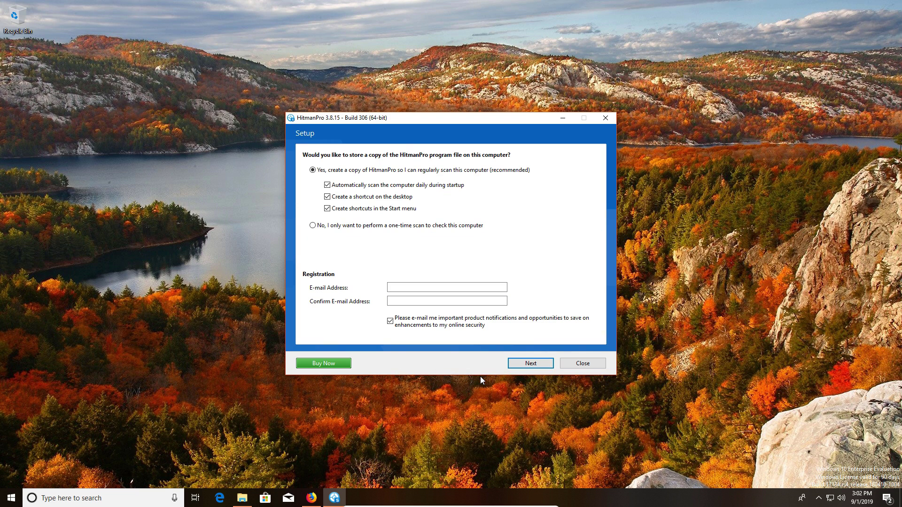
click(312, 226)
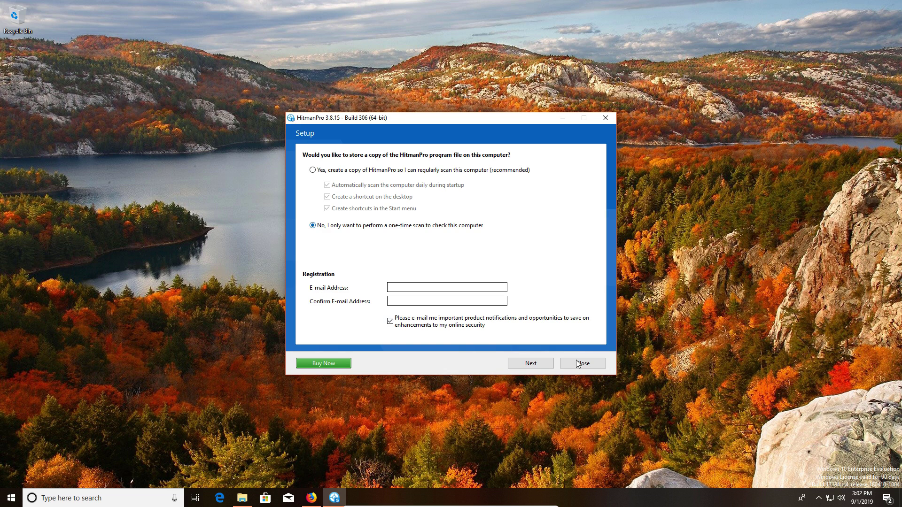
click(535, 362)
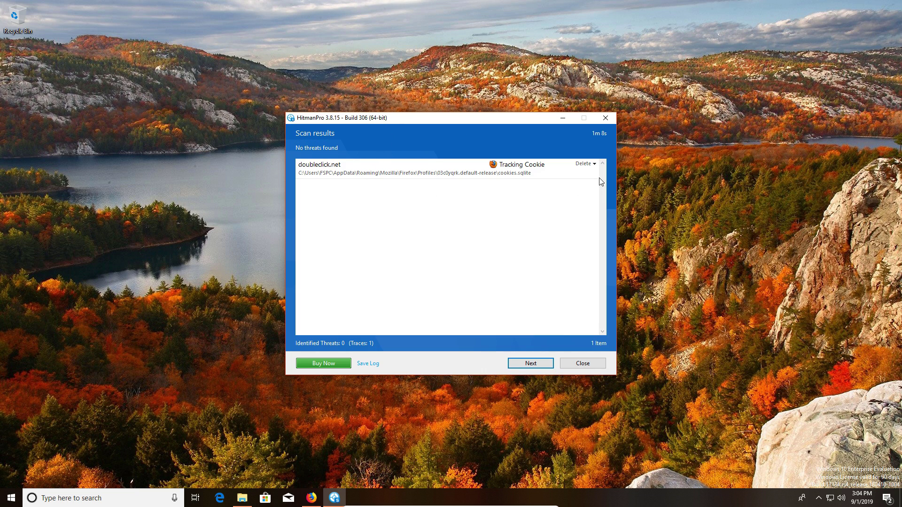
Set the doubleclick.net tracking cookie to Delete and remove it
click(596, 164)
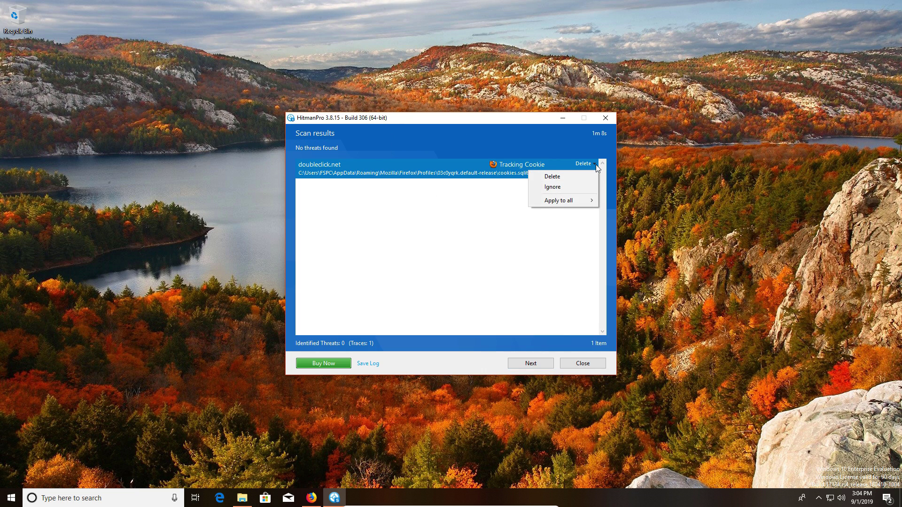
click(559, 177)
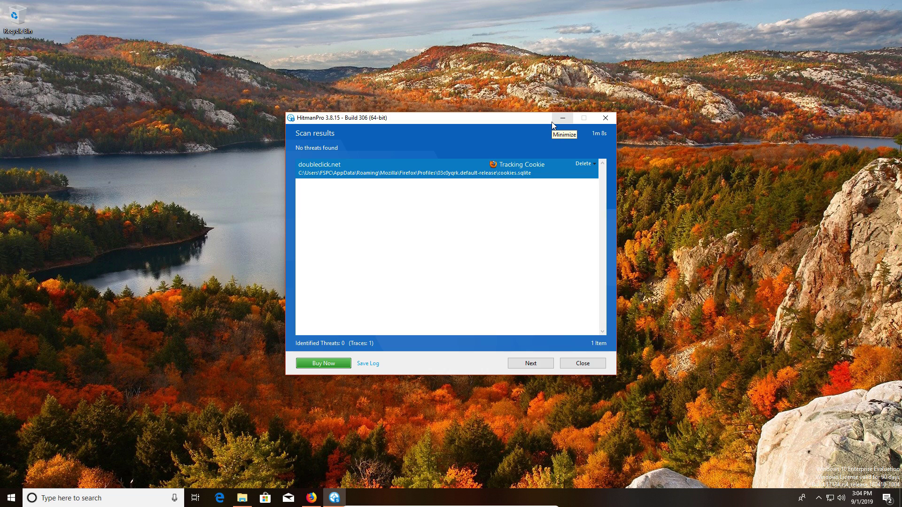
click(525, 364)
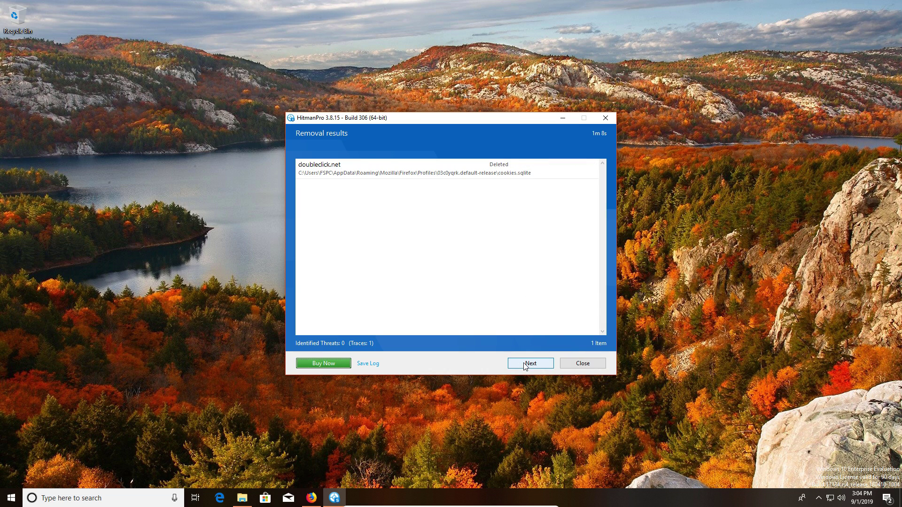
Finish HitmanPro's cleanup to show the No threats found summary
click(525, 365)
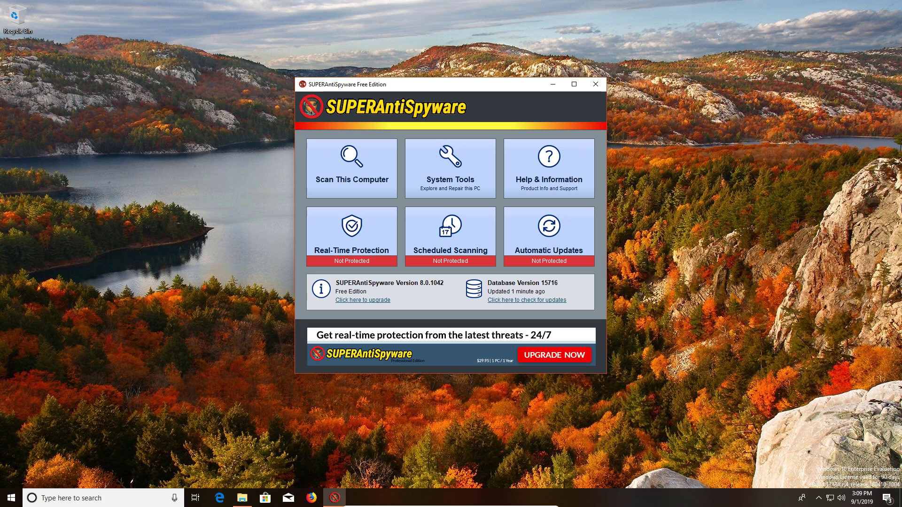
Check SUPERAntiSpyware for definition updates, then launch a Complete Scan of all files
click(538, 300)
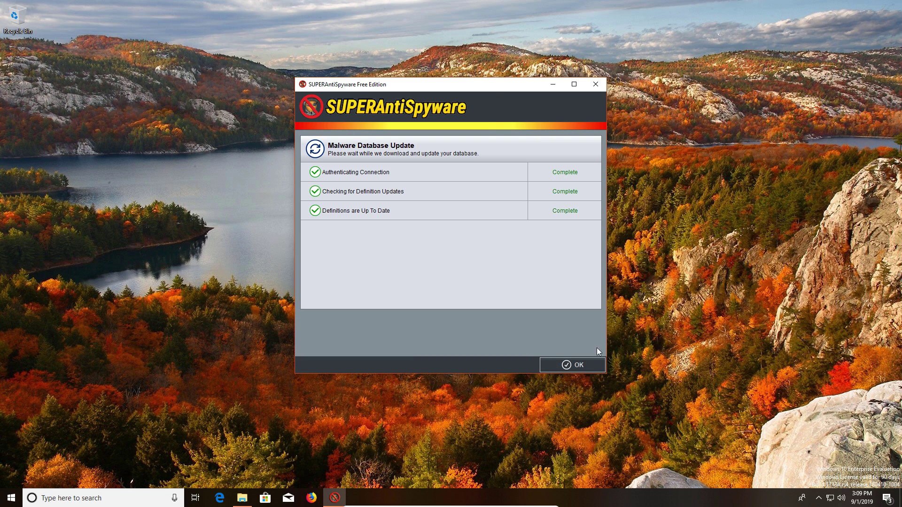
click(575, 365)
click(348, 176)
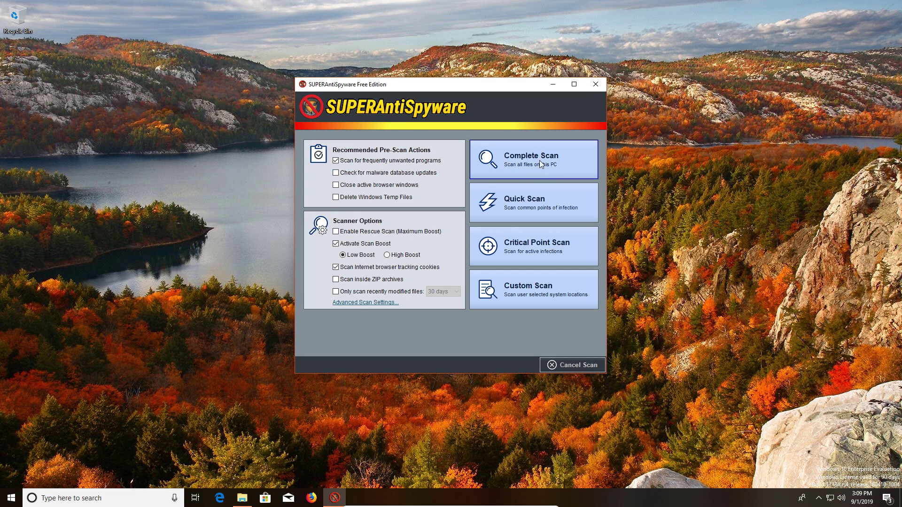
click(523, 164)
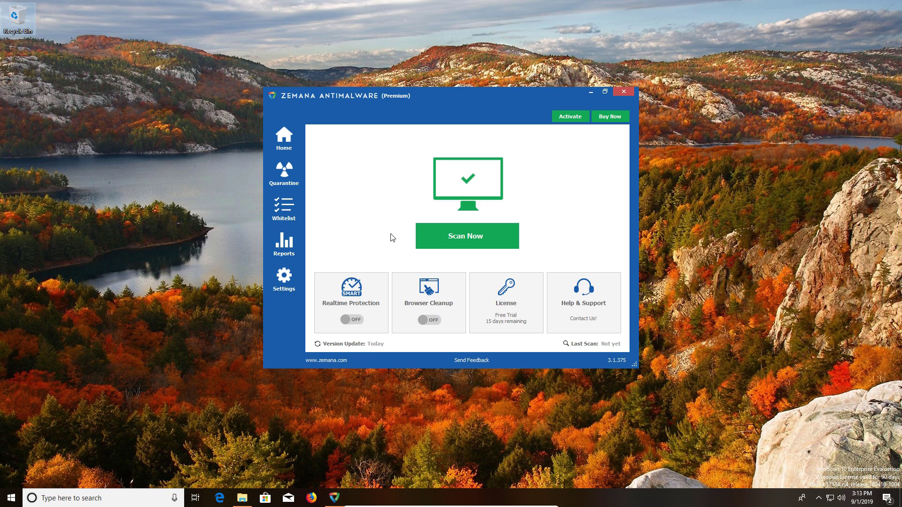
Enable Zemana promotional messages, confirm 3.1.375 is the latest version, and return Home
click(281, 282)
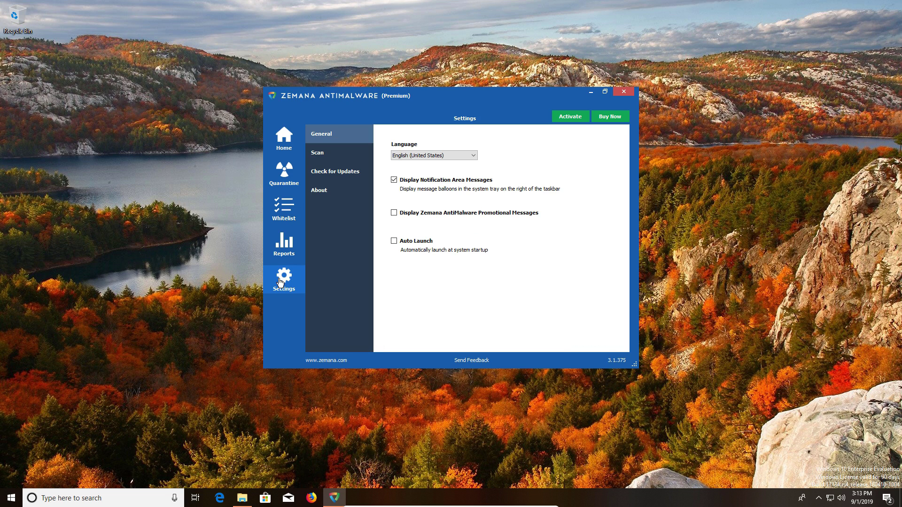
click(393, 214)
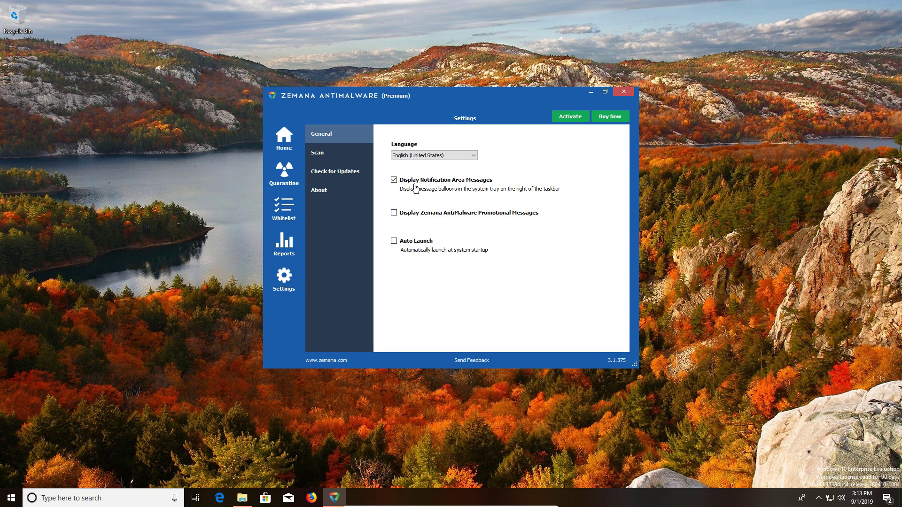
click(339, 174)
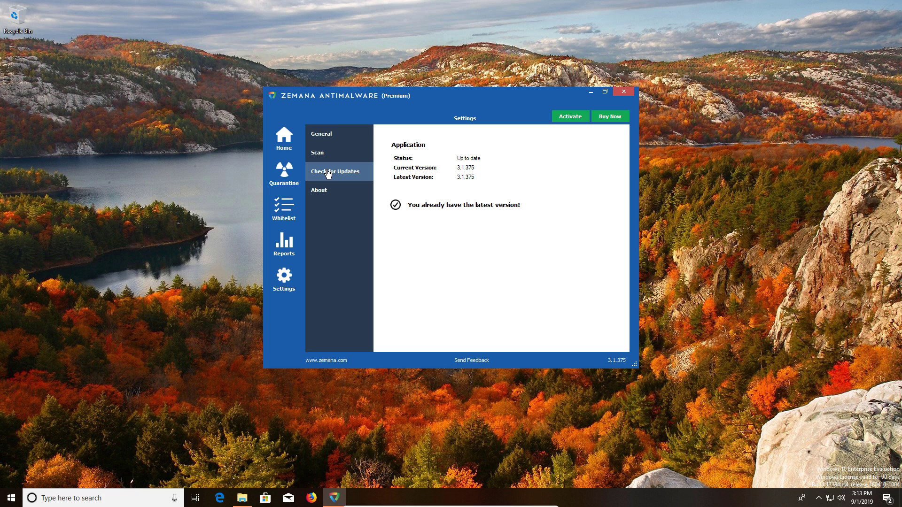
click(287, 144)
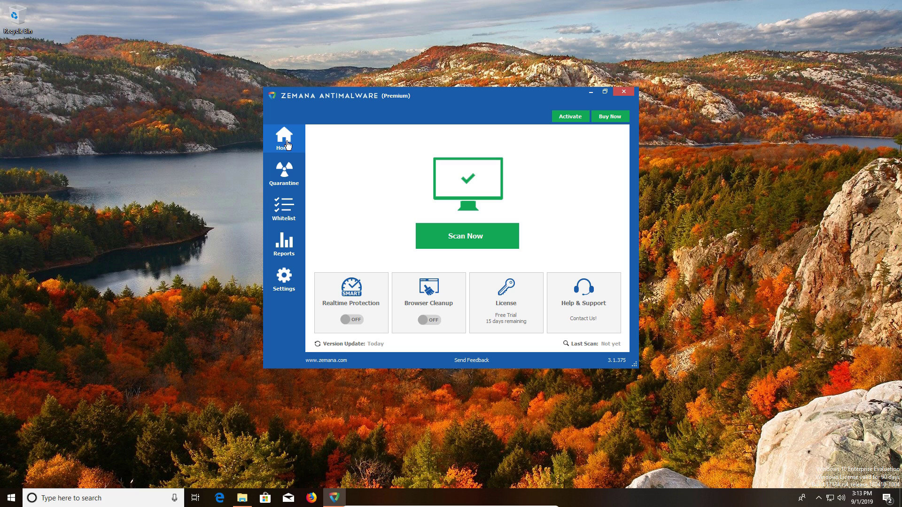
Start a Zemana AntiMalware Smart Scan with Scan Now
click(469, 242)
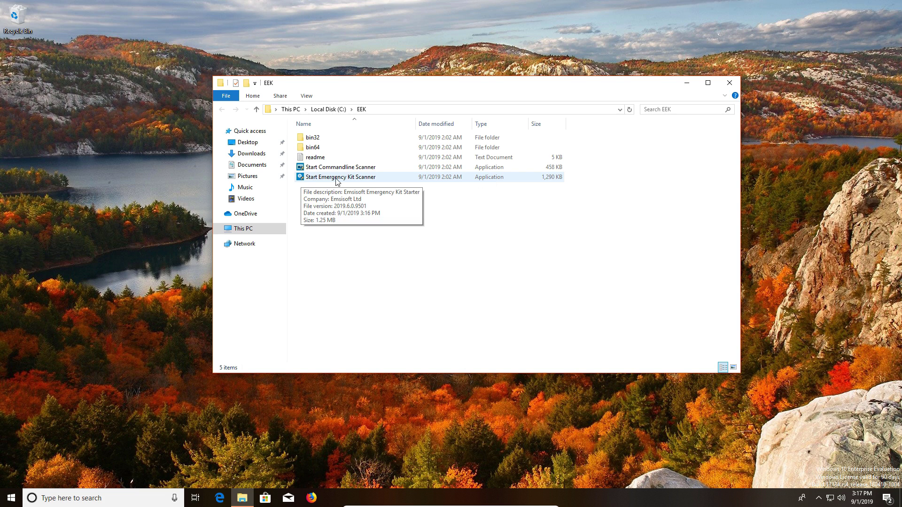
Launch Start Emergency Kit Scanner from C:\EEK, approve the UAC prompt, and minimize Explorer
double_click(353, 178)
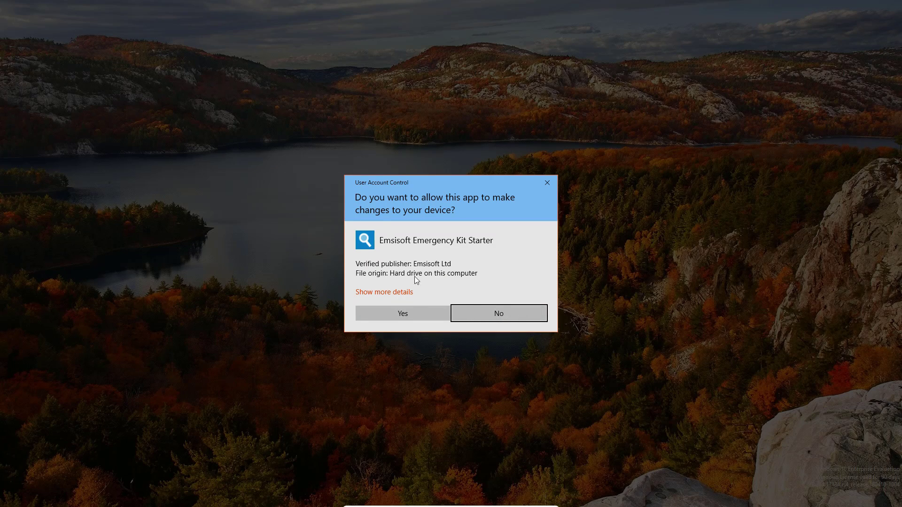
click(405, 314)
click(688, 81)
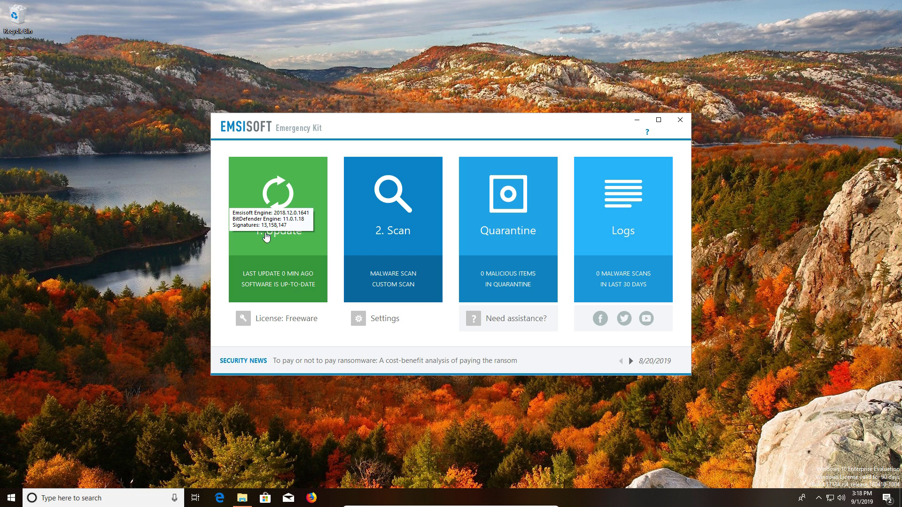
Update Emsisoft signatures, enable PUP detection, and start a Malware Scan
click(279, 193)
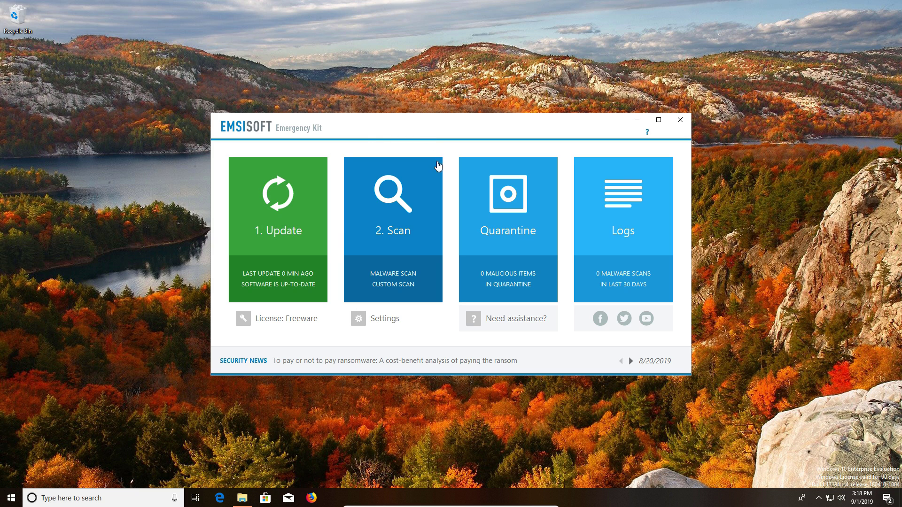
click(397, 208)
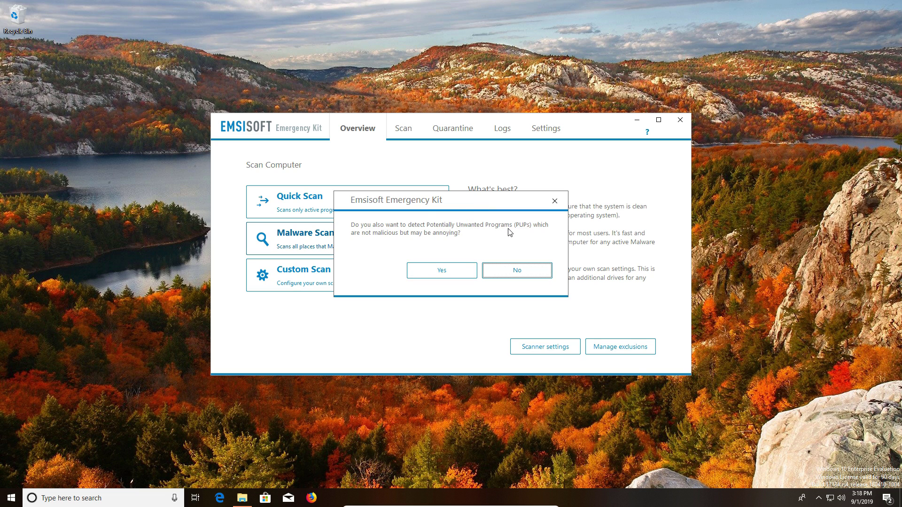
click(459, 273)
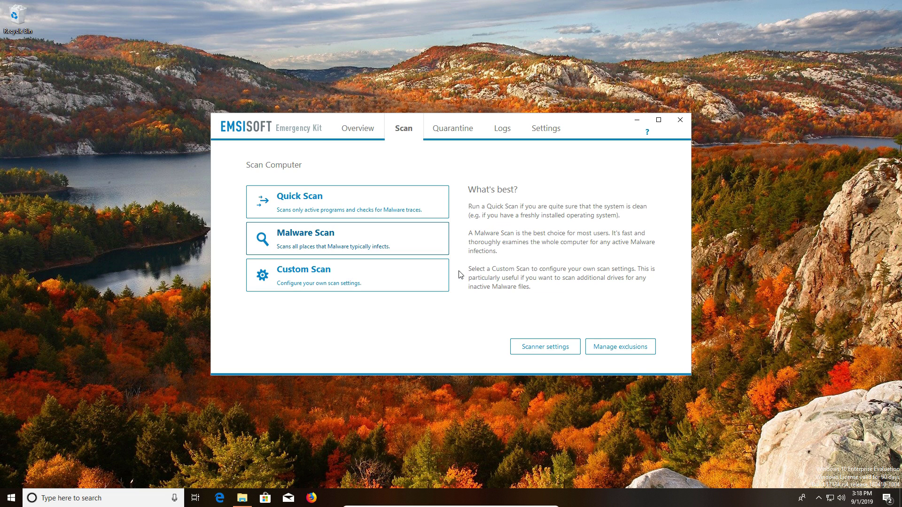
click(305, 237)
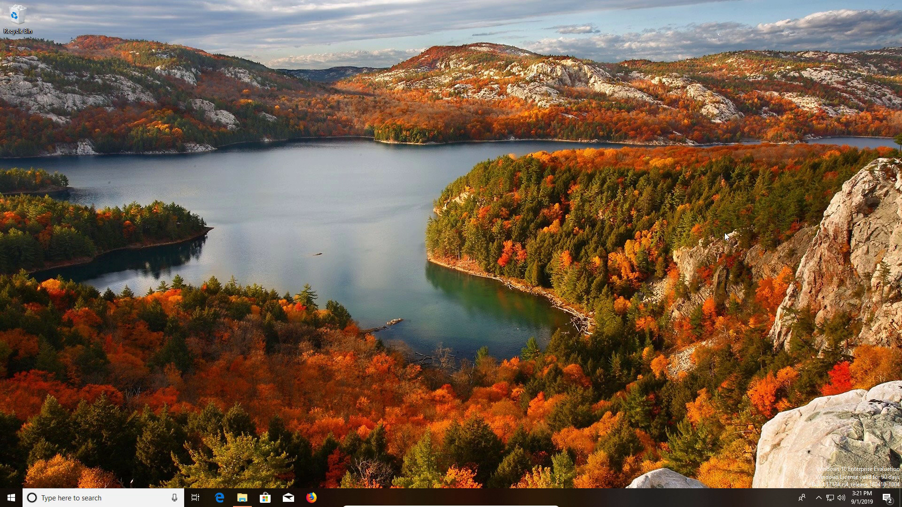
Open the Malwarebytes dashboard from its icon among the hidden tray icons
click(818, 498)
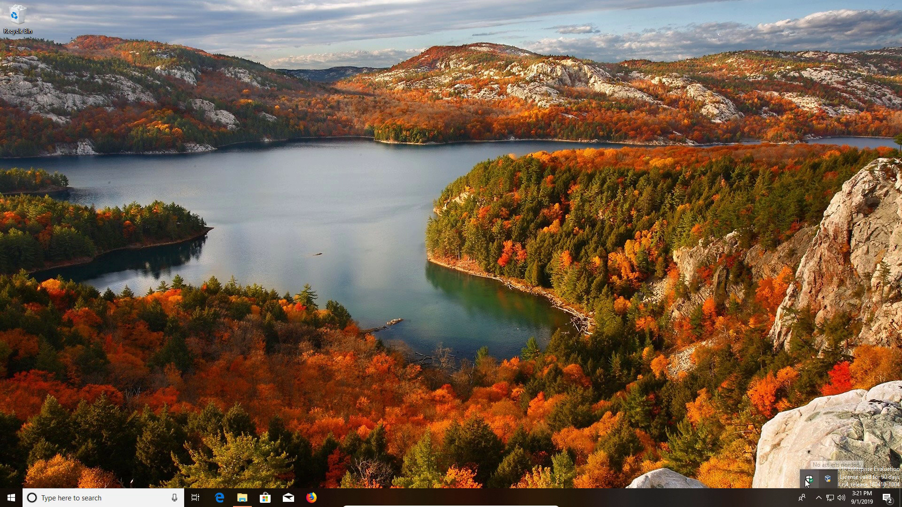
click(735, 304)
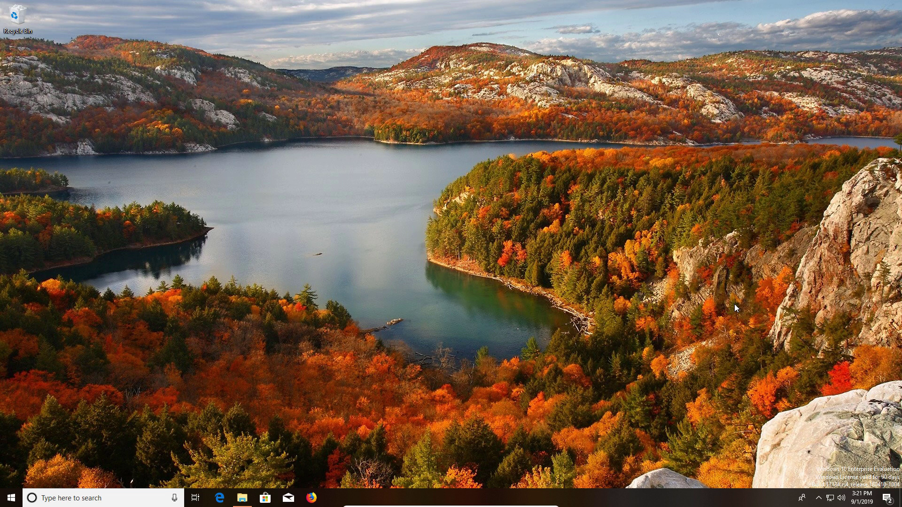
click(818, 498)
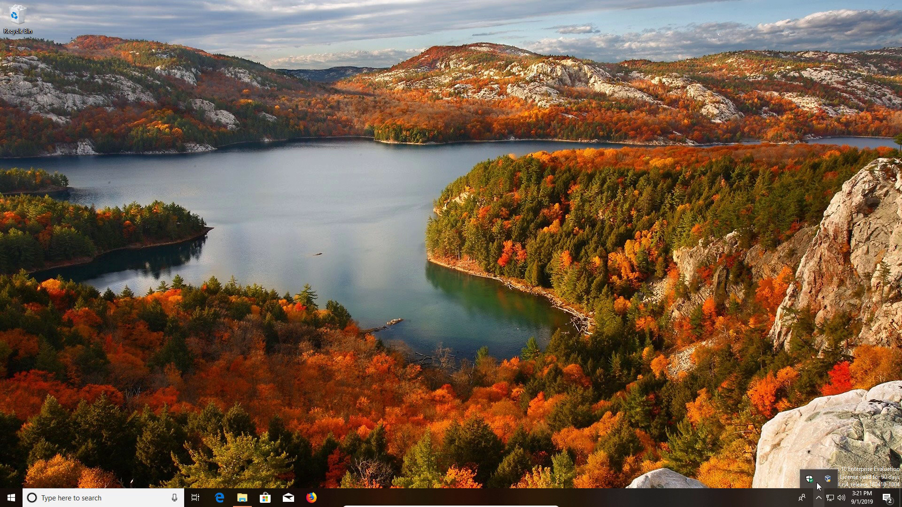
click(807, 480)
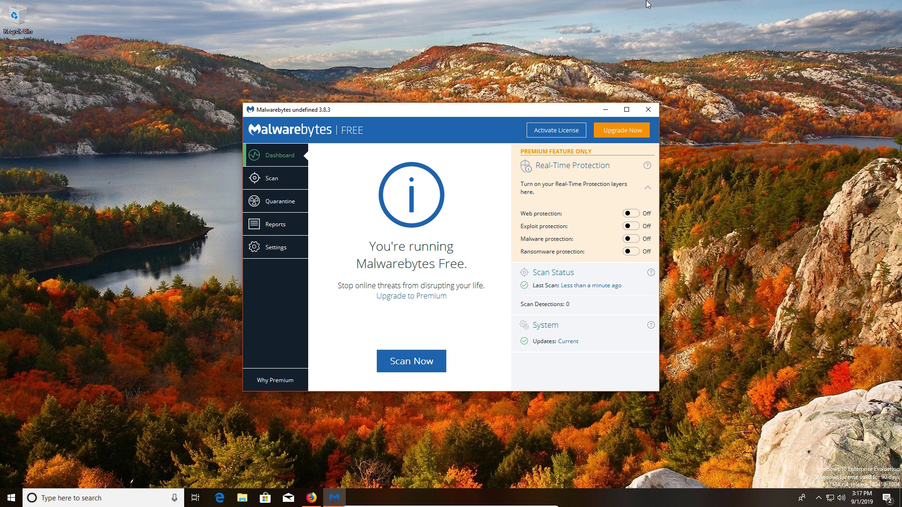
Switch 'Scan for rootkits' On in Malwarebytes' Protection settings, then go back to the Dashboard
click(286, 246)
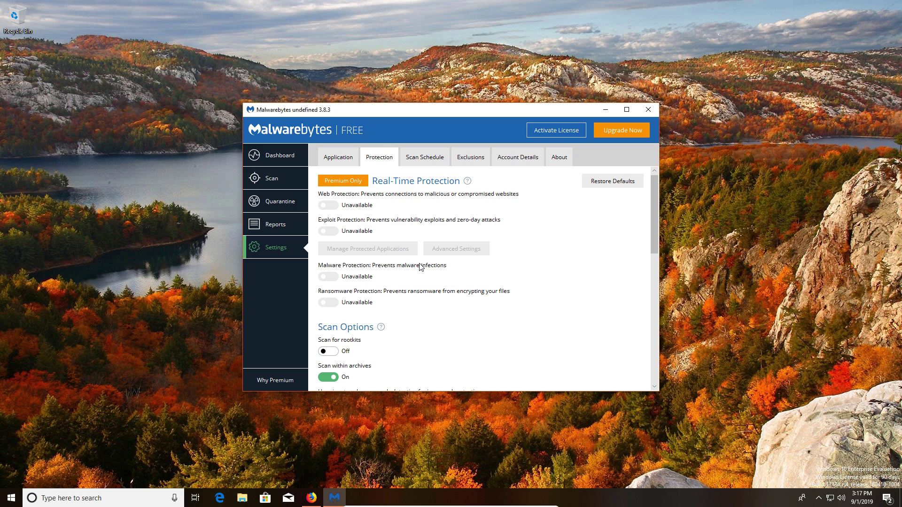
scroll(418, 264, down, 2)
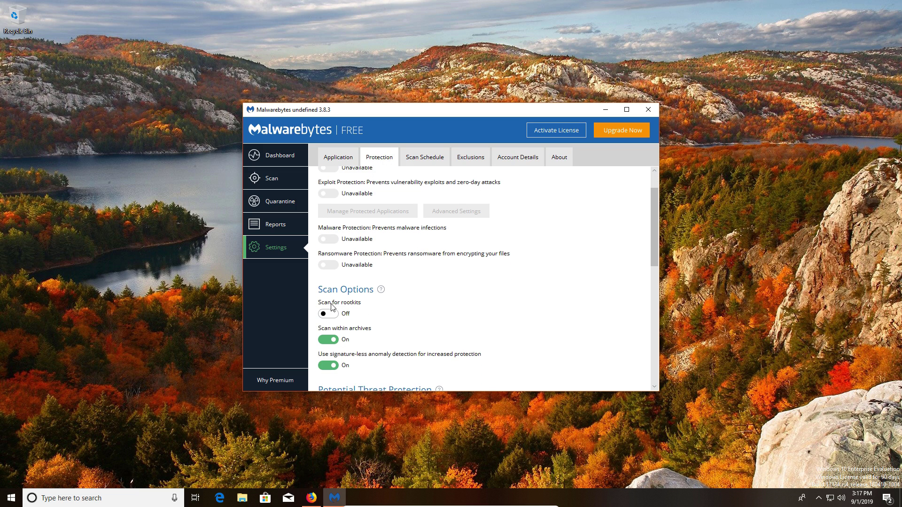
click(327, 315)
click(266, 155)
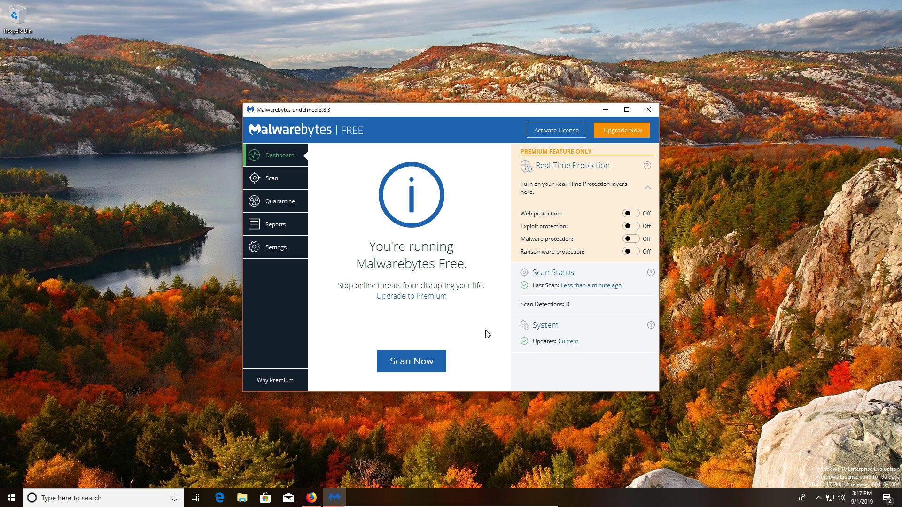
Launch a Malwarebytes Threat Scan with Scan Now from the Dashboard
click(416, 362)
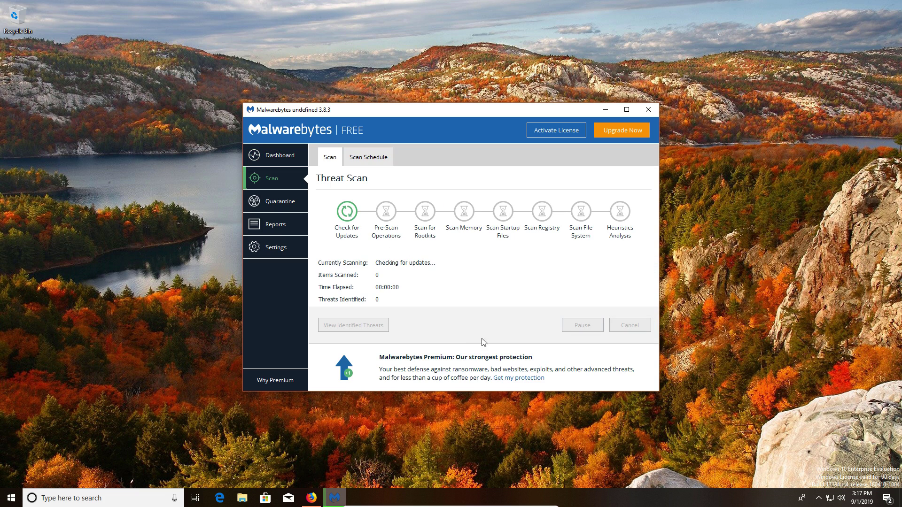